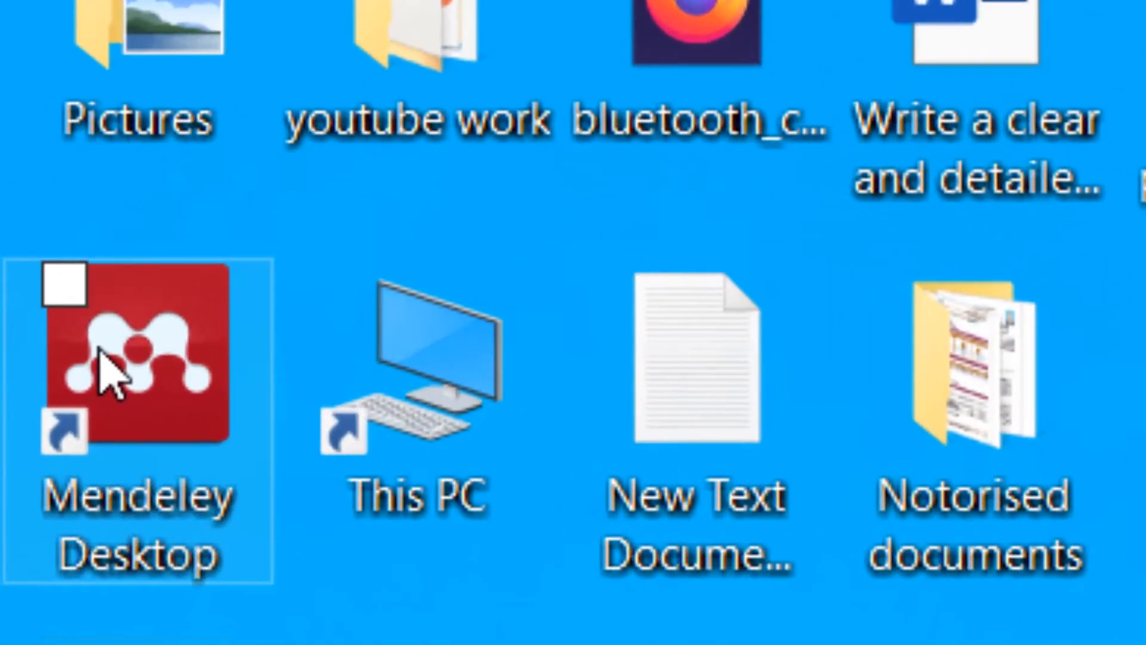
Step: Open Mendeley Desktop and check the subfolder inside the "Ph.D proposal china" folder
double_click(21, 329)
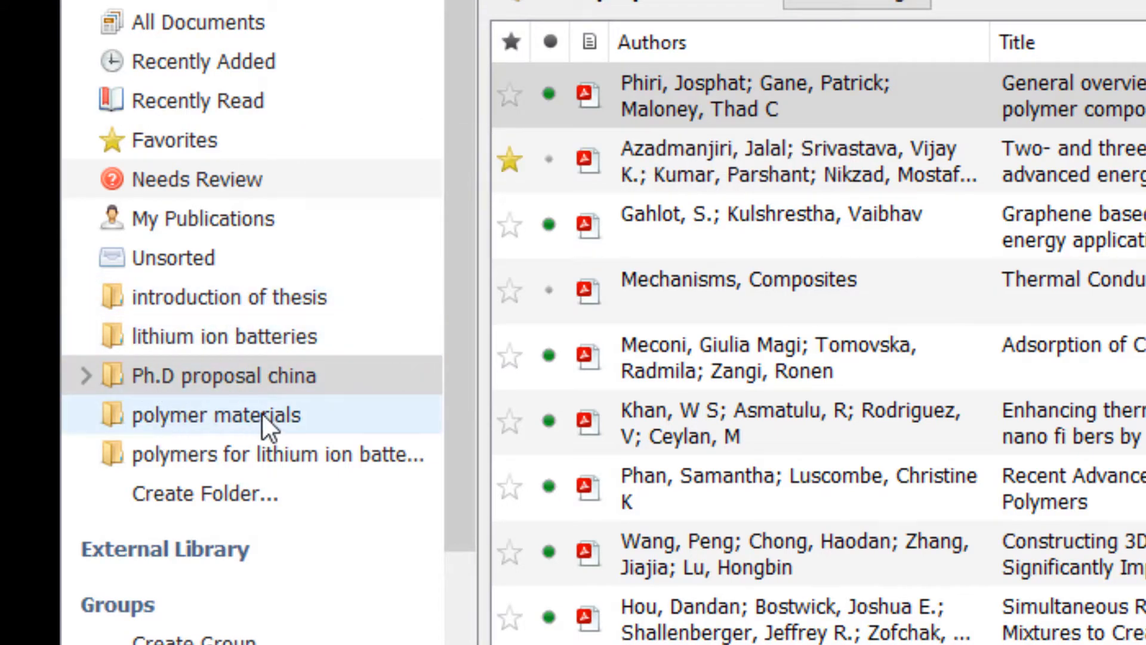
left_click_drag(453, 268, 443, 352)
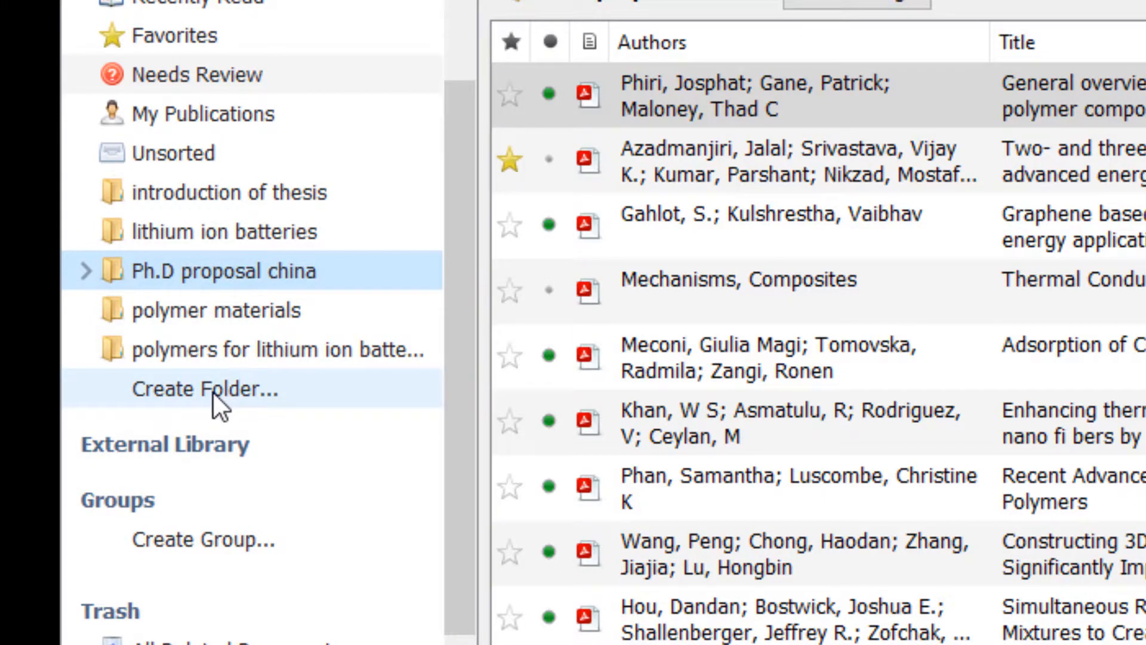
left_click(88, 271)
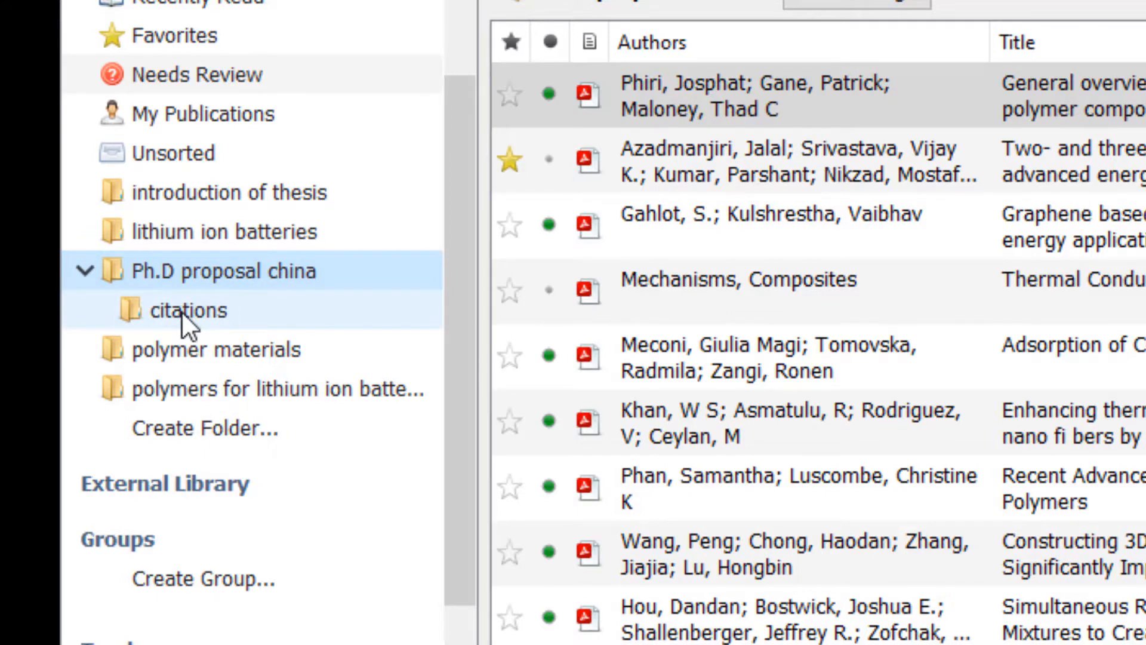
left_click(85, 272)
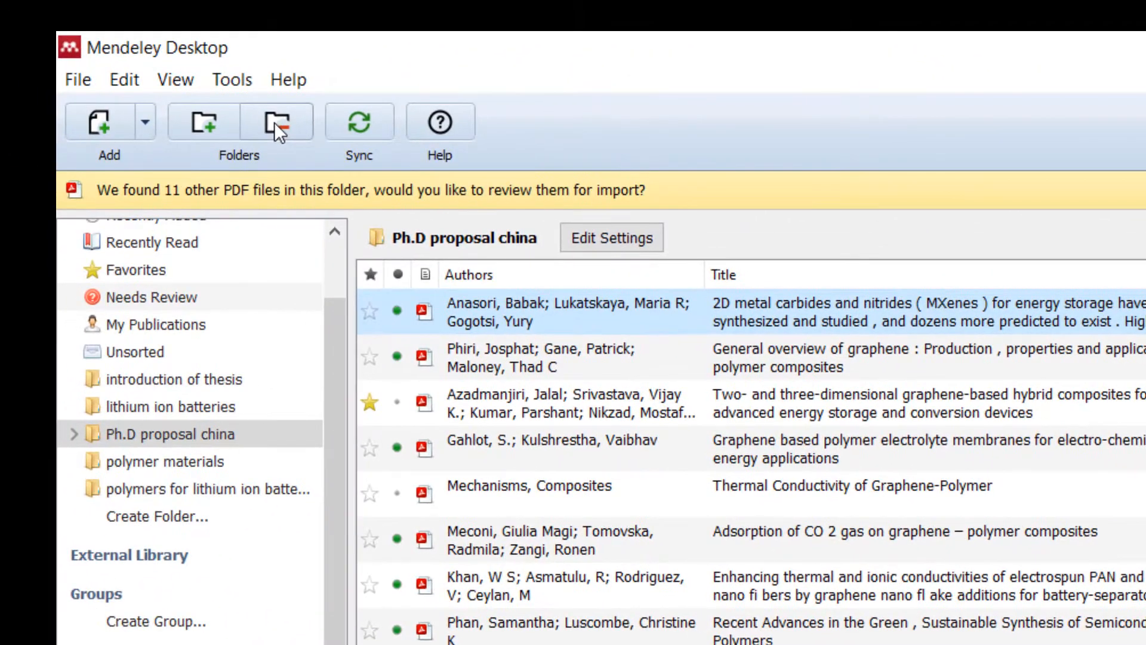
Step: Remove the "Ph.D proposal china" folder from the library and confirm the removal
left_click(278, 123)
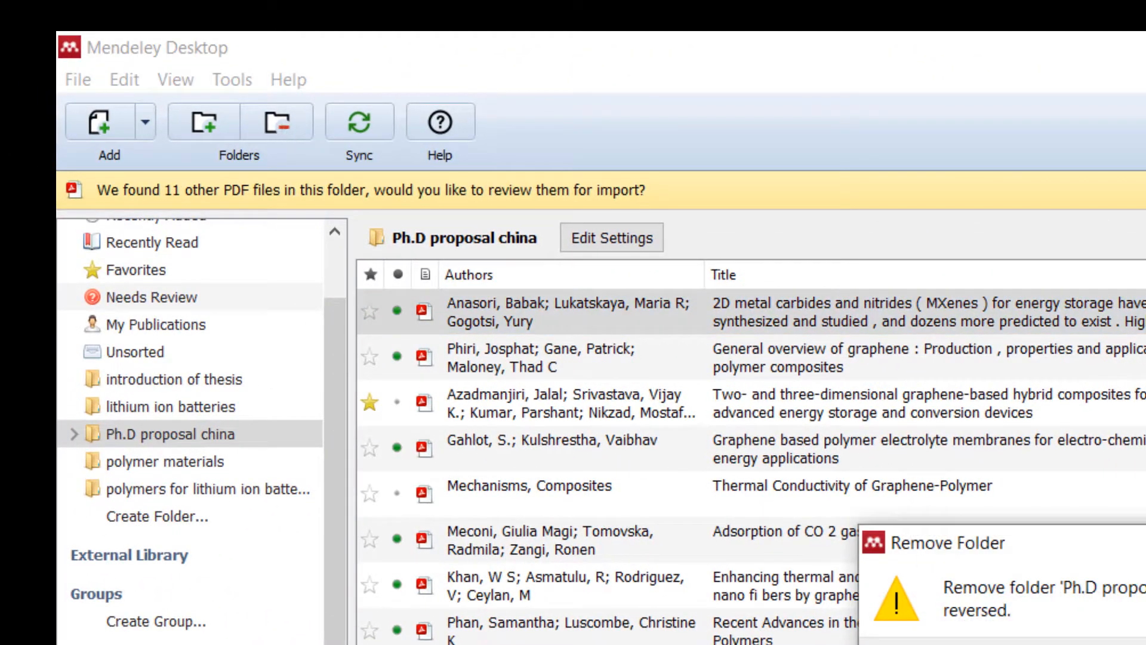
left_click(942, 506)
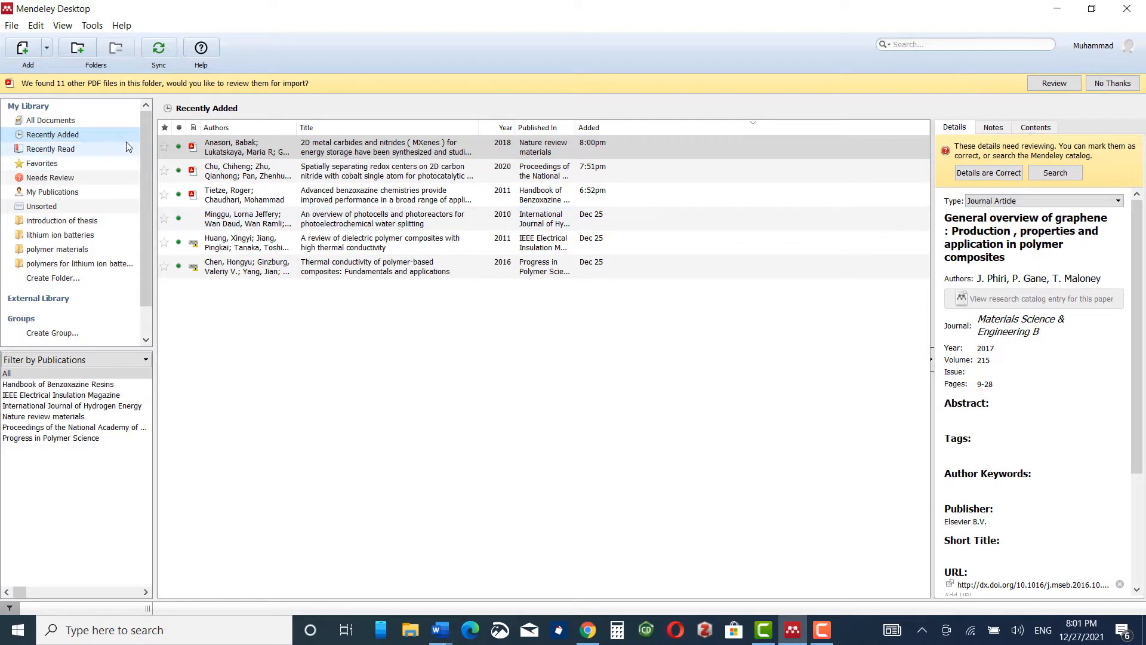
left_click(92, 25)
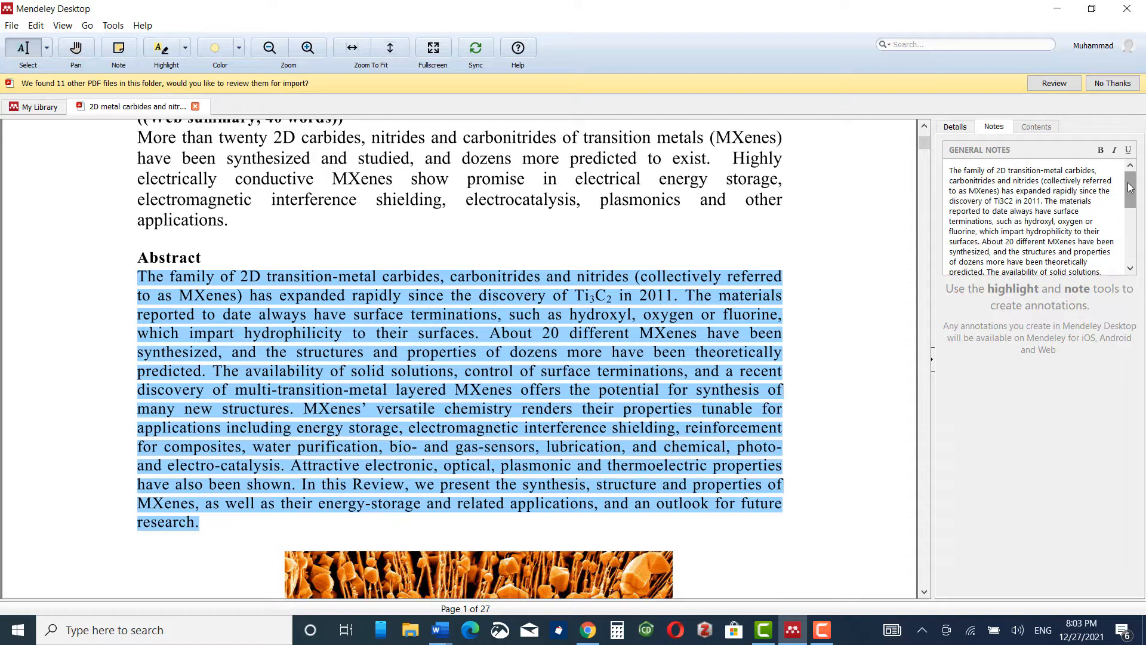
Step: Copy the selected MXenes abstract into the Word document New Rich Text Document.rtf and remove its final full stop
key("ctrl+c")
left_click(440, 629)
key("ctrl+v")
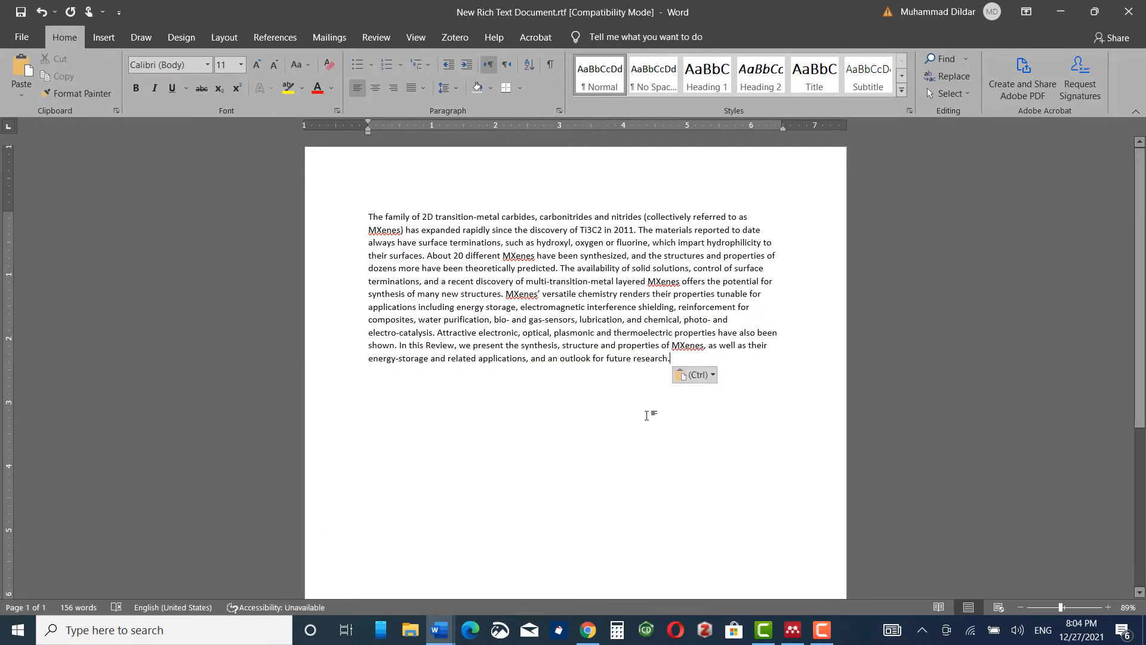
key("BackSpace")
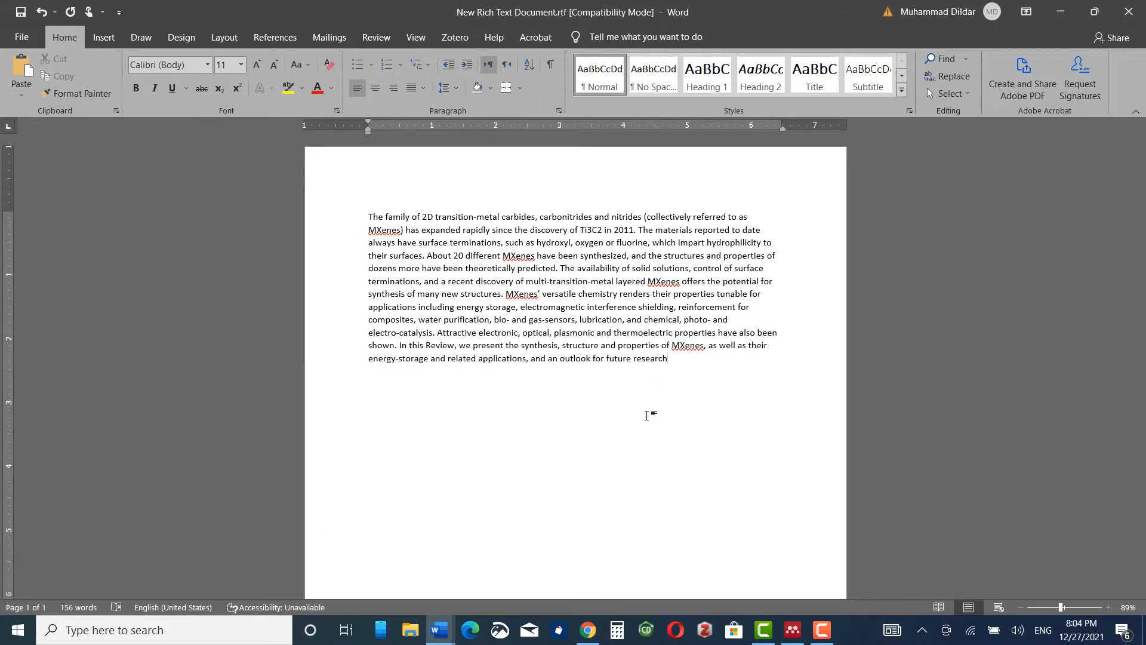
Step: Insert a Mendeley citation for the "2D metal carbides and nitrides (MXenes)" library entry at the end of the pasted abstract
left_click(280, 37)
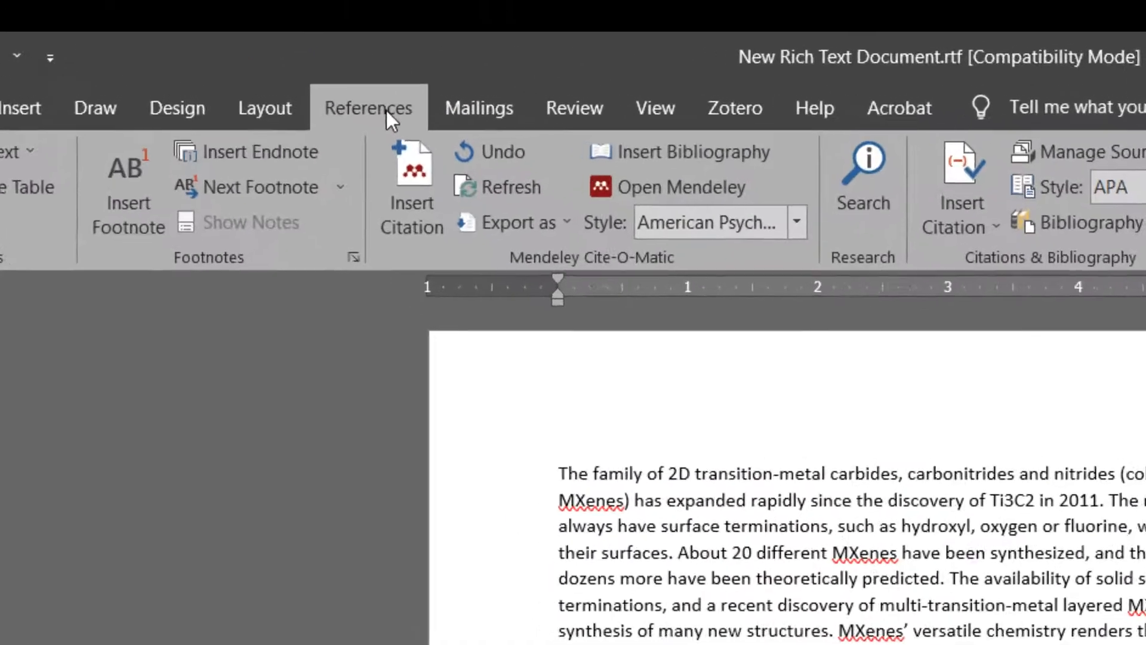
left_click(412, 185)
left_click(504, 468)
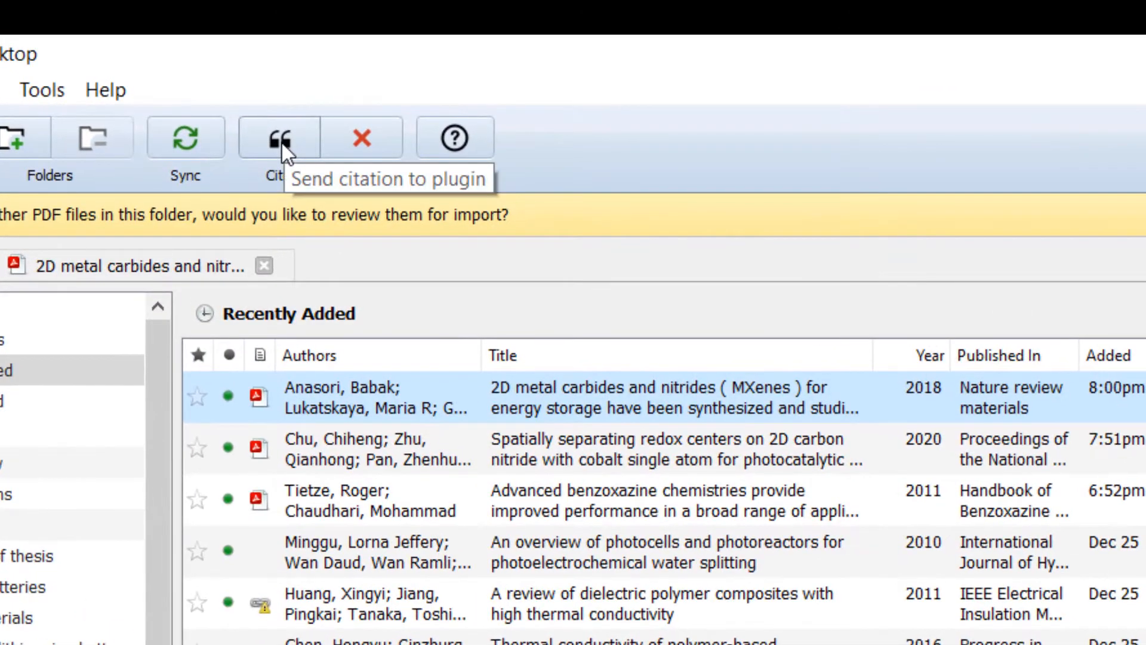
left_click(283, 143)
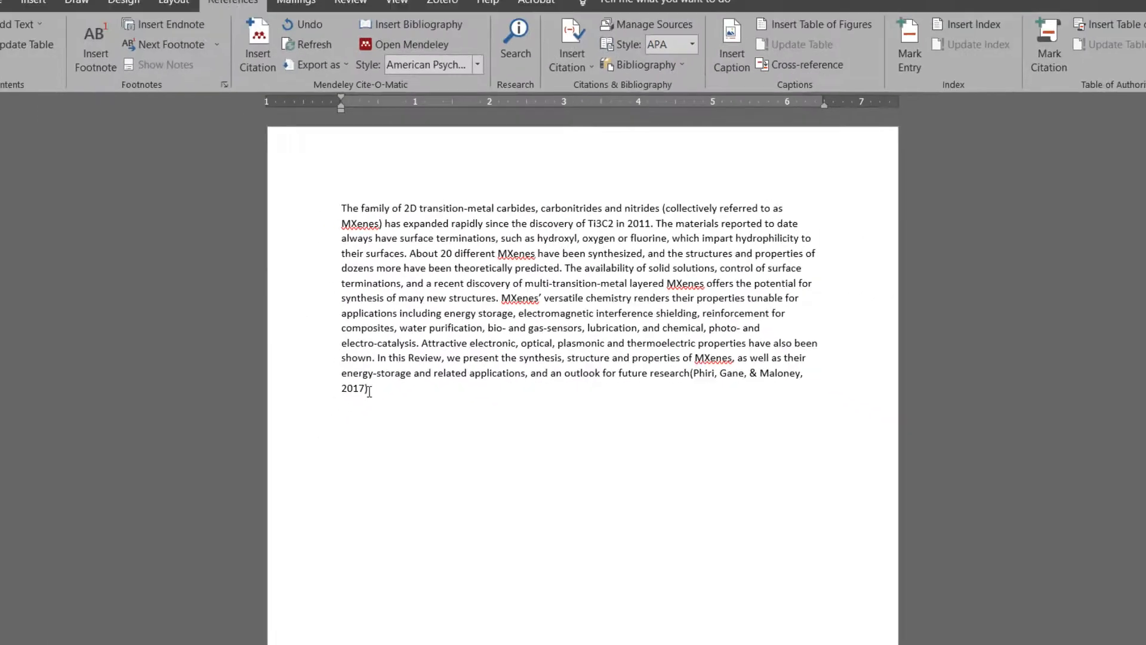
Step: Open the "Spatially separating redox centers" paper in Mendeley and paste its abstract excerpt into the Word document, trimmed to end at "single atom above"
left_click(821, 630)
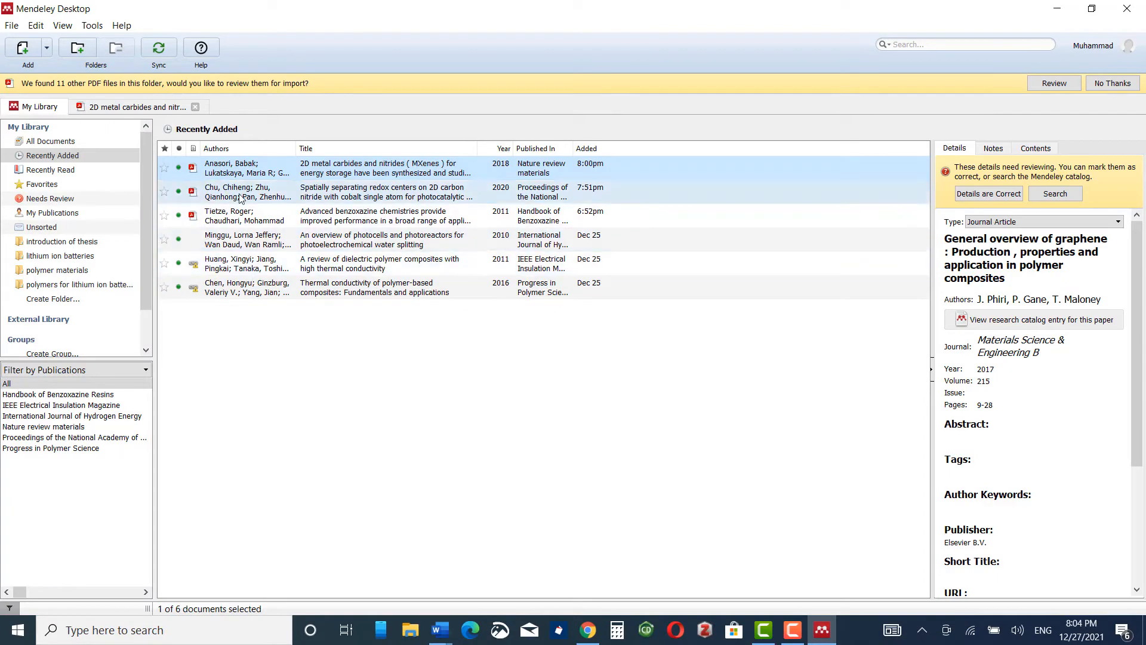
double_click(240, 197)
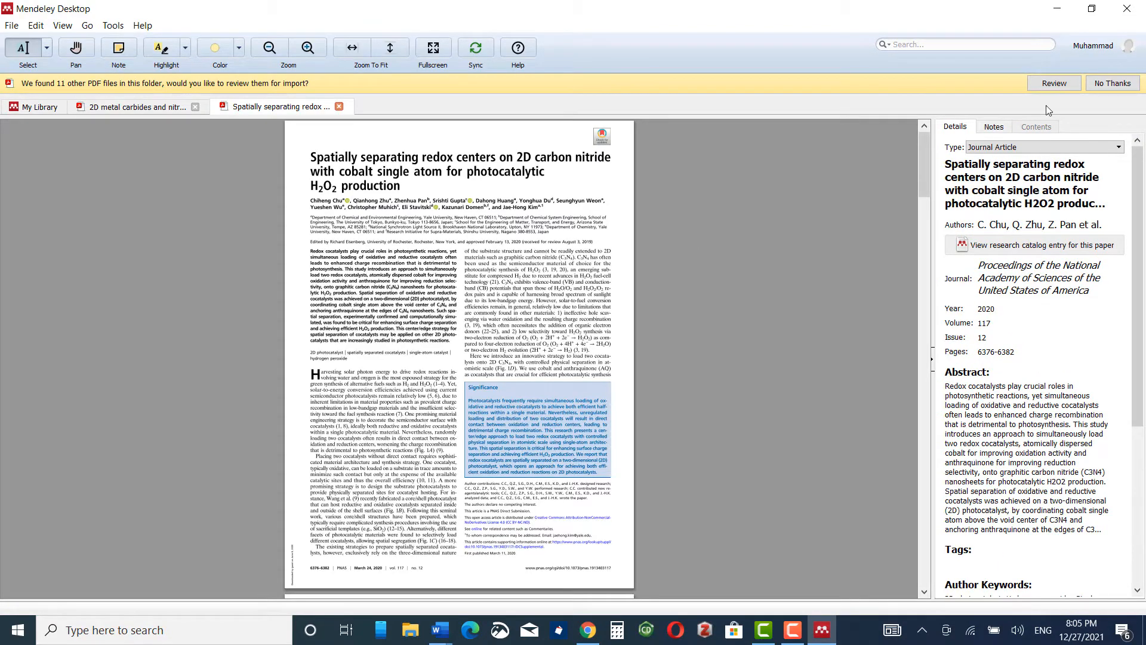
left_click(1059, 10)
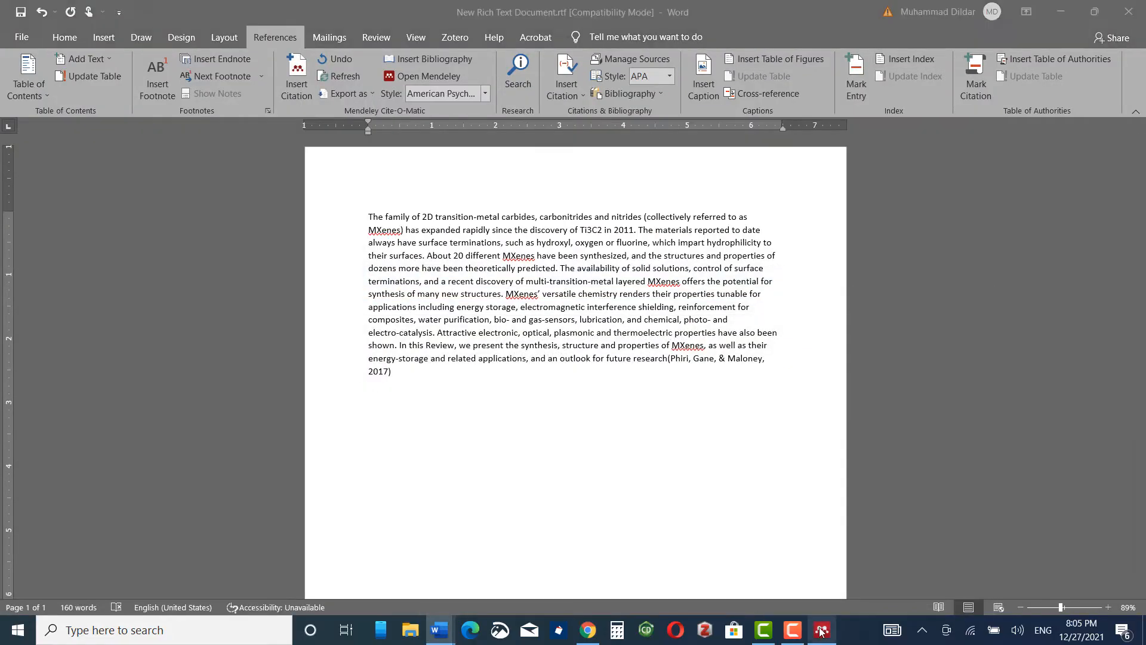
key("ctrl+v")
key("BackSpace")
key("BackSpace")
key("BackSpace")
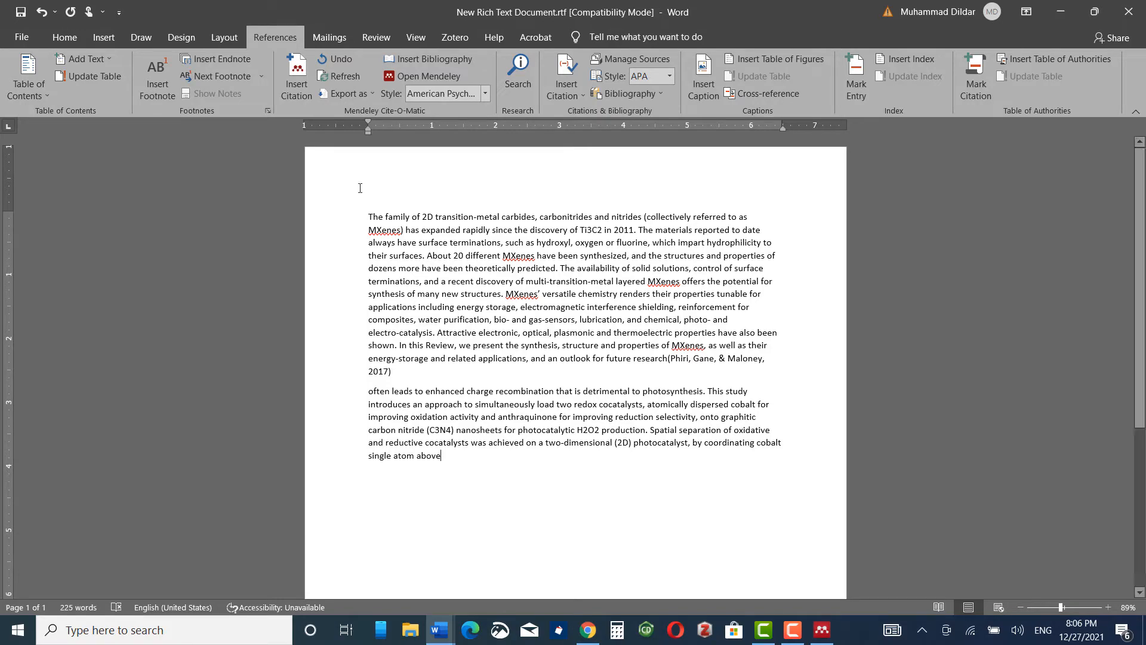
Step: Insert a Mendeley citation for the "Spatially separating redox centers" paper at the end of the second paragraph
left_click(298, 77)
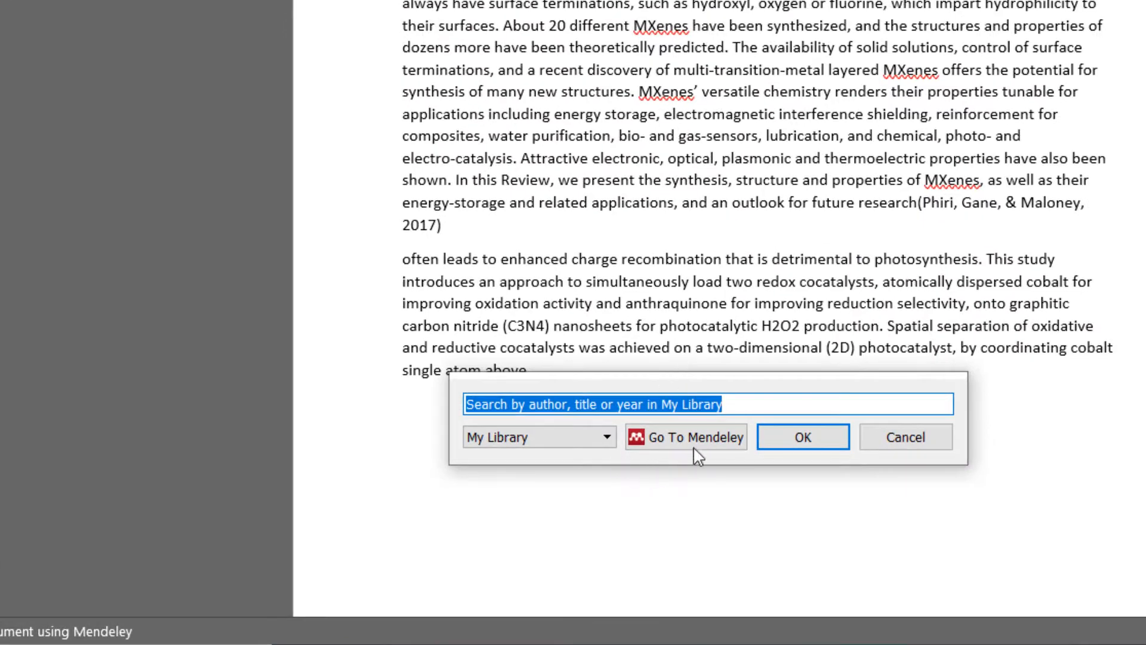
left_click(694, 446)
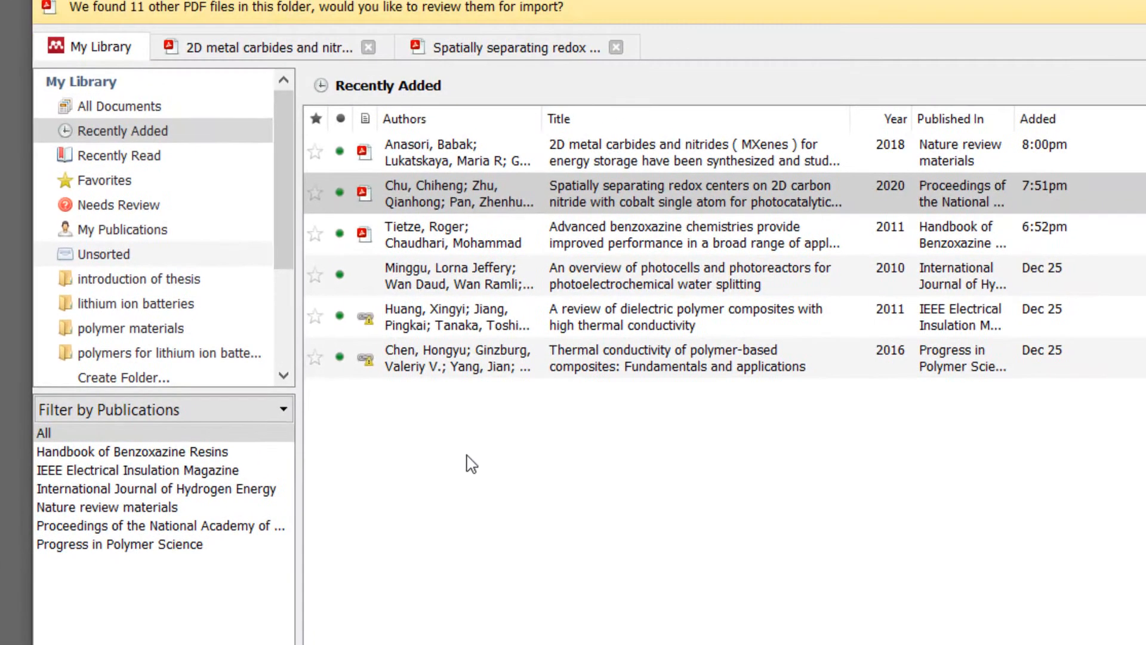
left_click(609, 201)
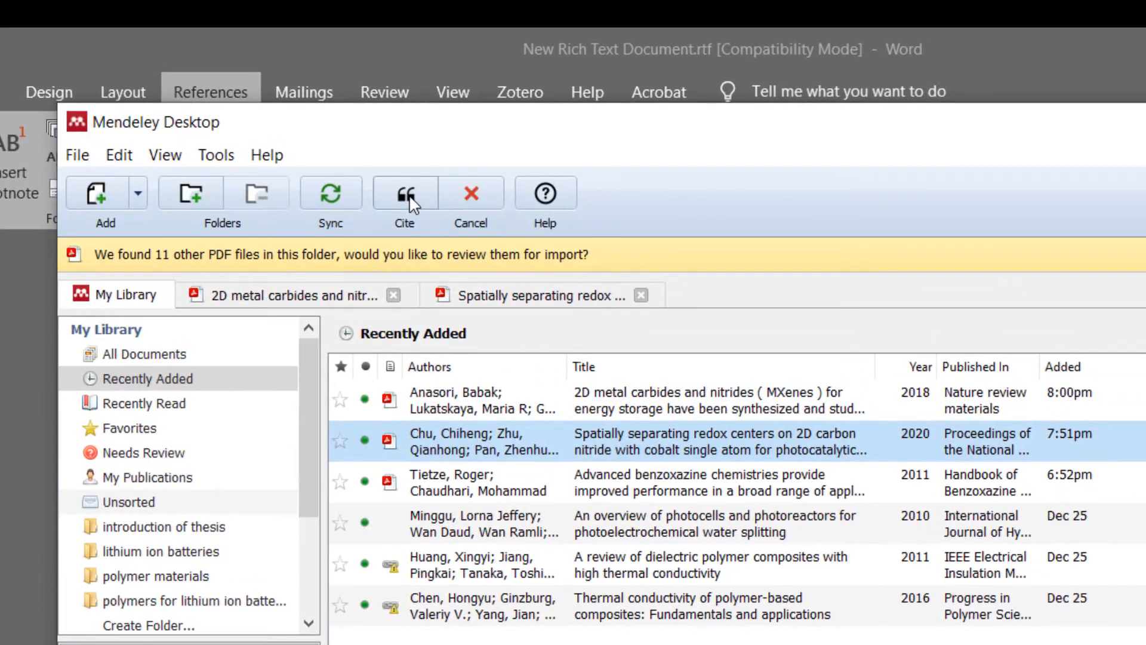
left_click(407, 192)
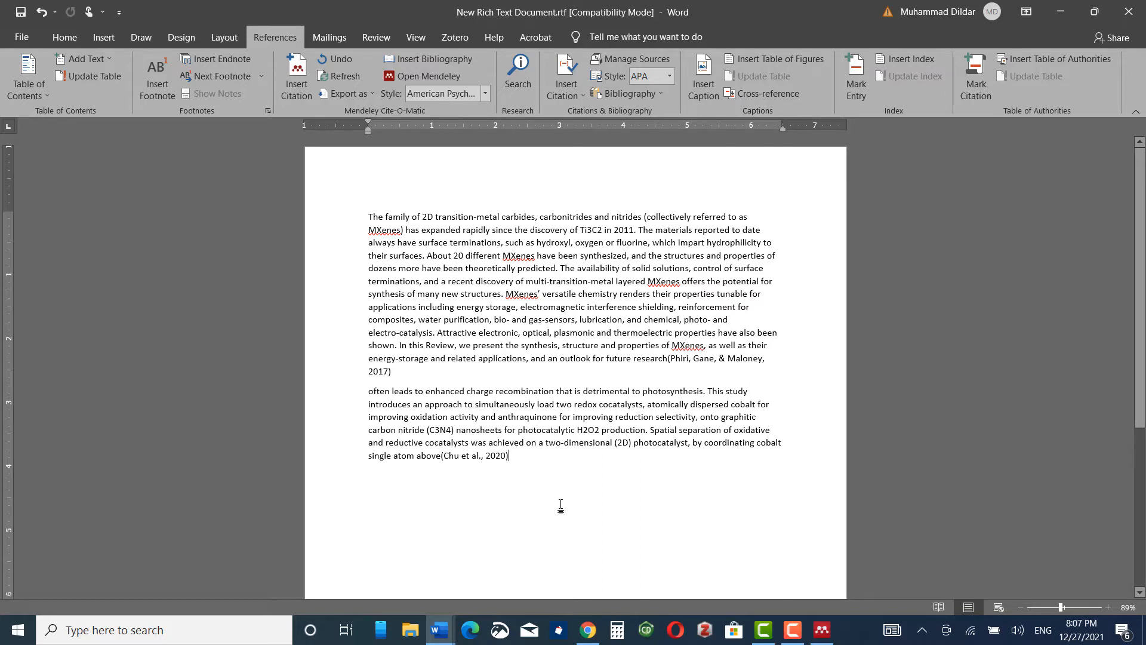
Step: Switch to the Huntsman benzoxazine Word document and add the bold heading "References" on the blank second page
left_click(439, 630)
left_click(517, 564)
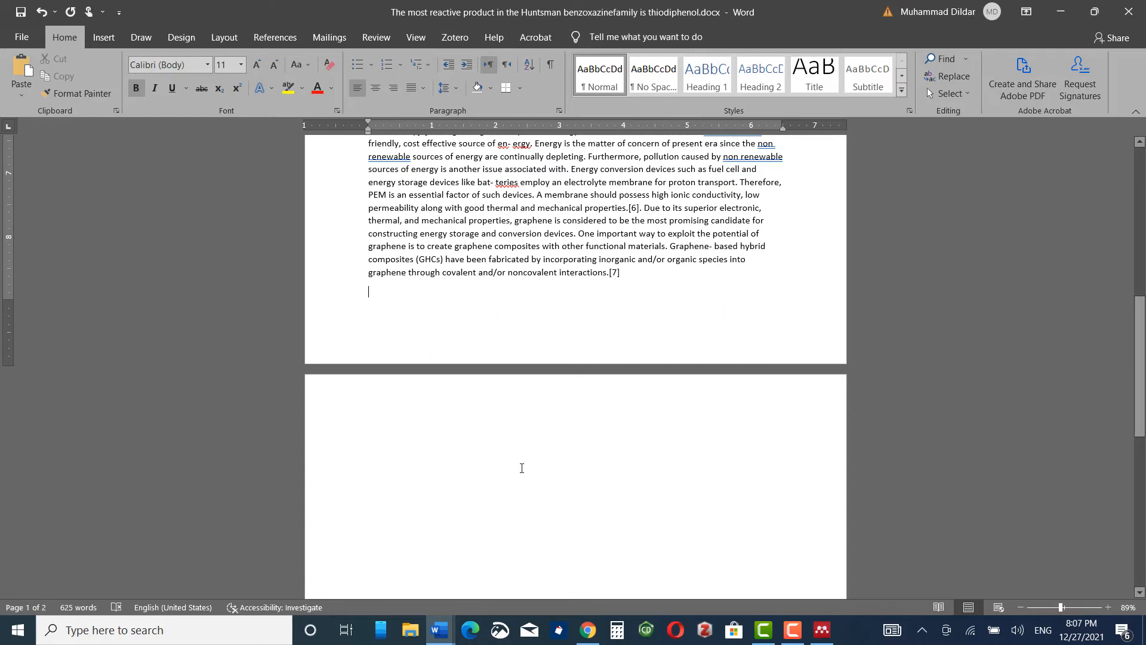
left_click(400, 406)
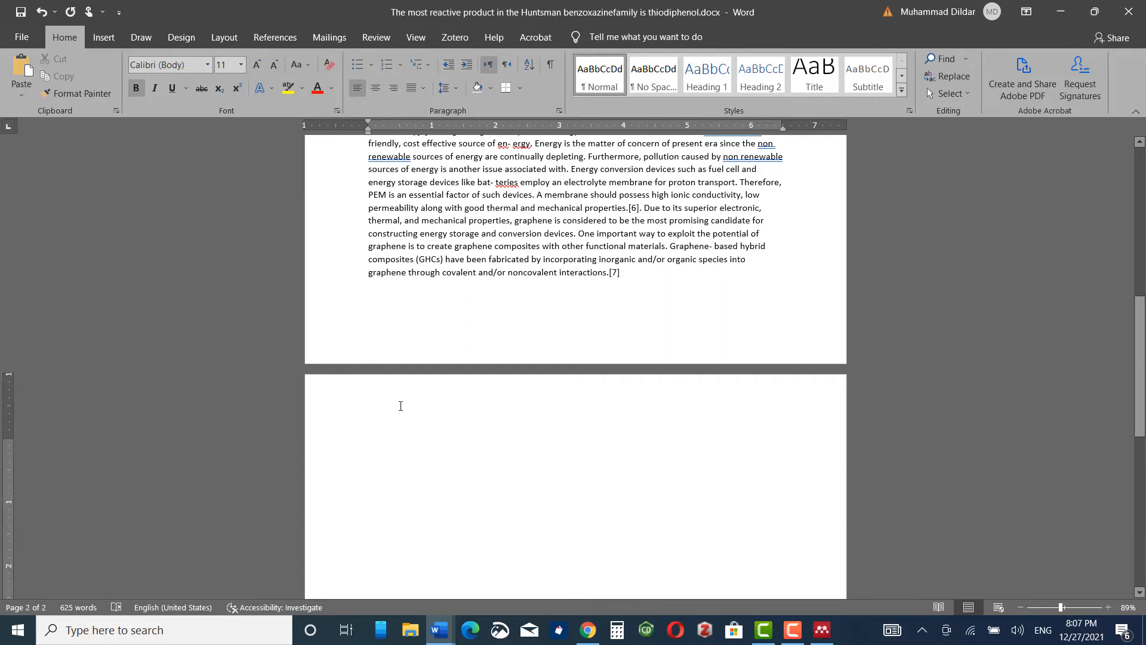
type("re")
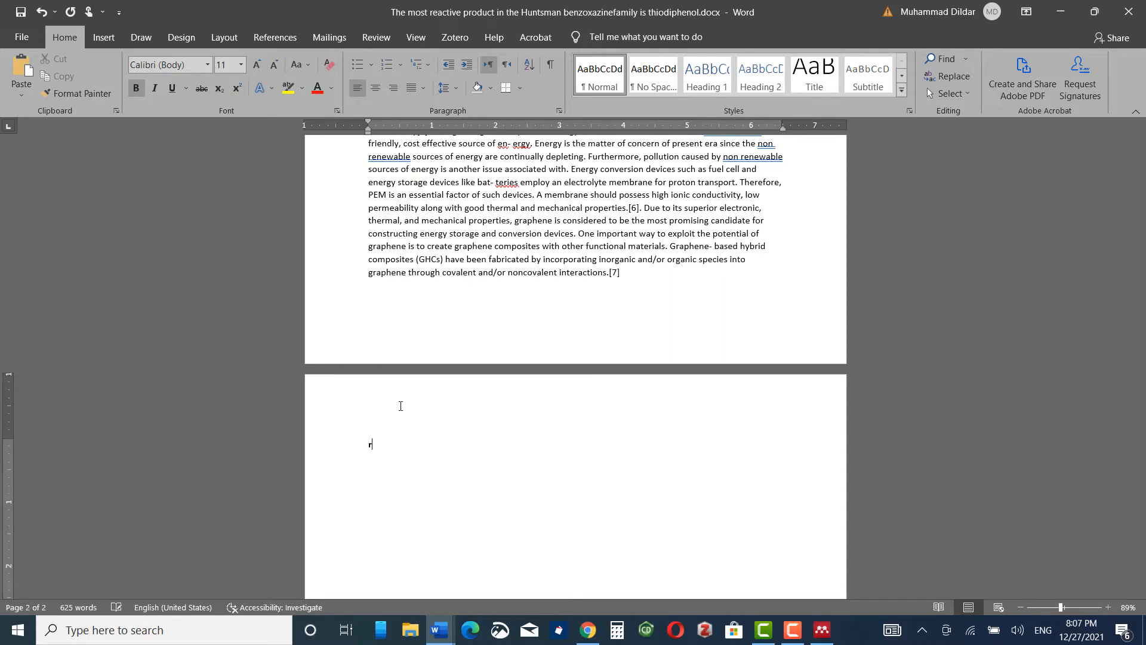
type("fr")
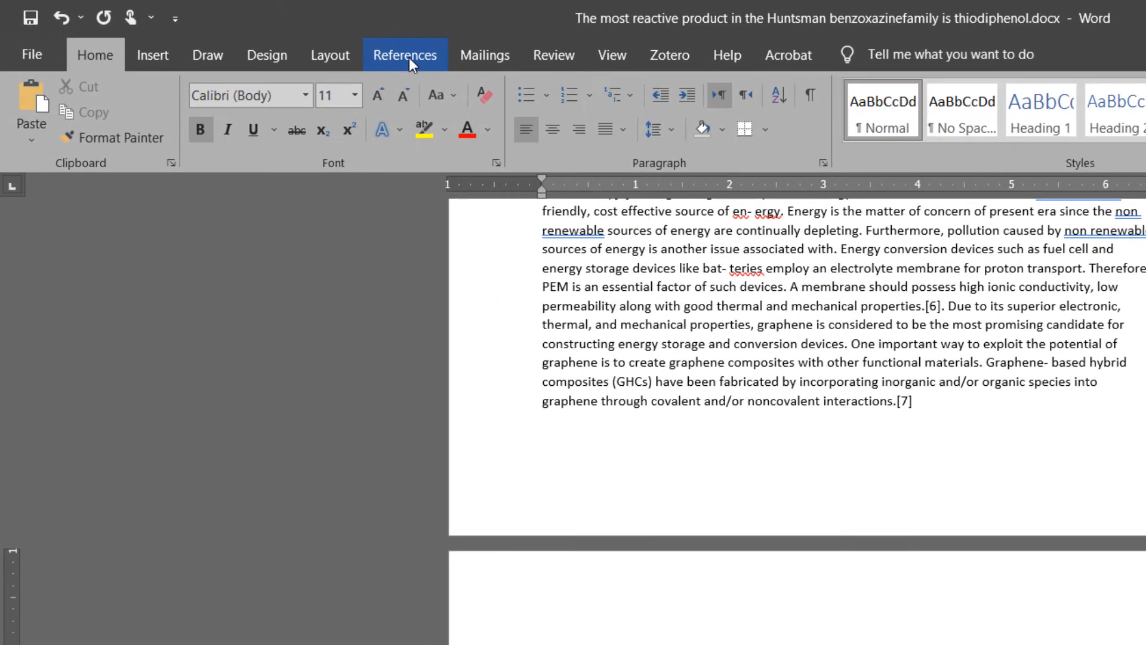
Step: Insert the Mendeley bibliography below the References heading
left_click(278, 39)
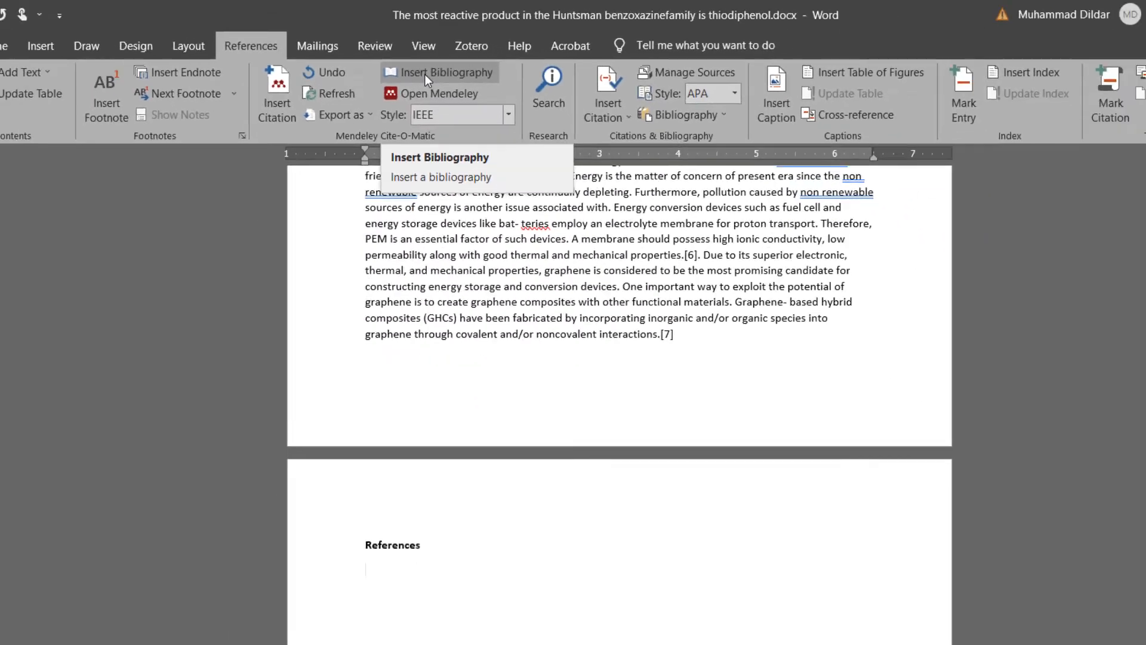
left_click(452, 123)
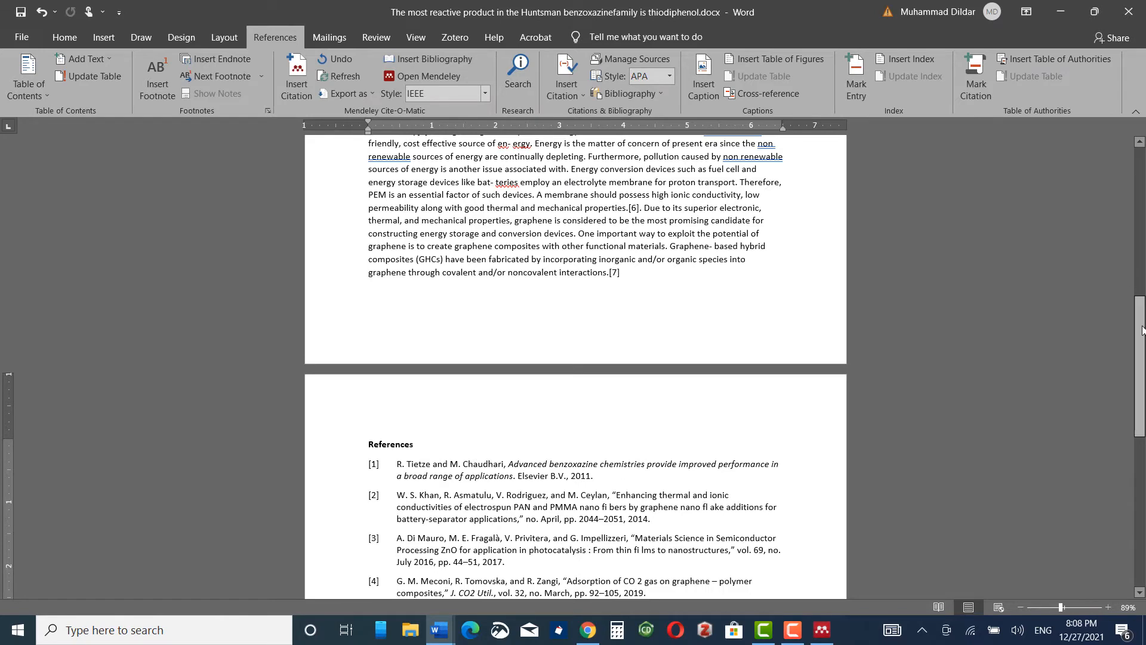
Step: Set the Mendeley citation style to American Psychological Association 6th edition
left_click_drag(1141, 333, 1141, 395)
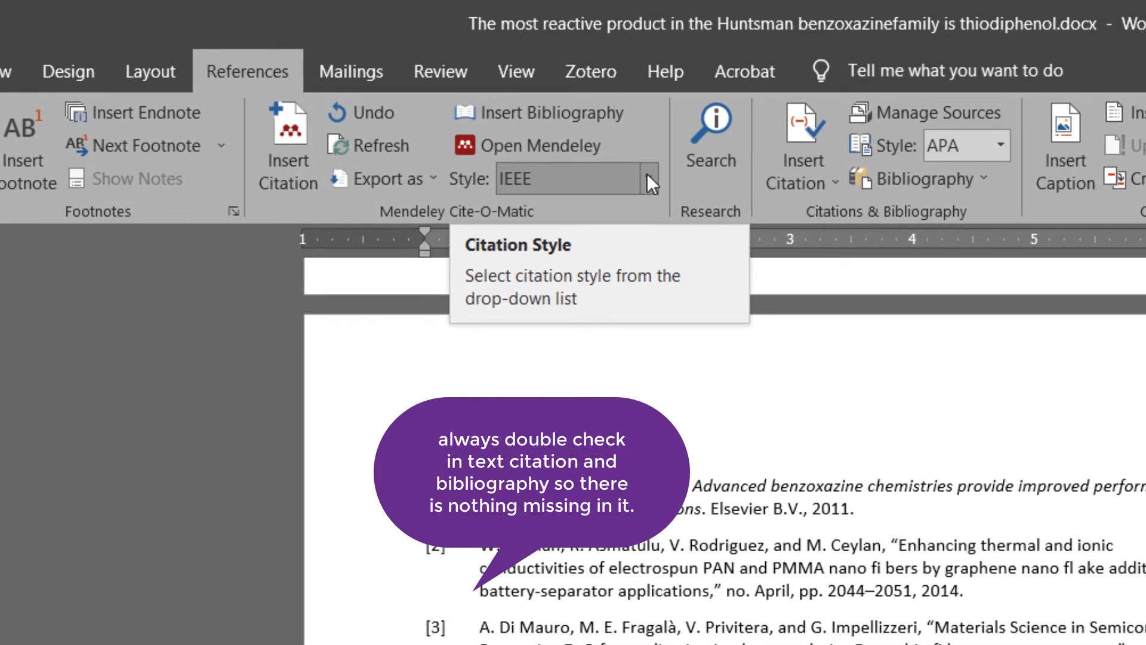
left_click(649, 179)
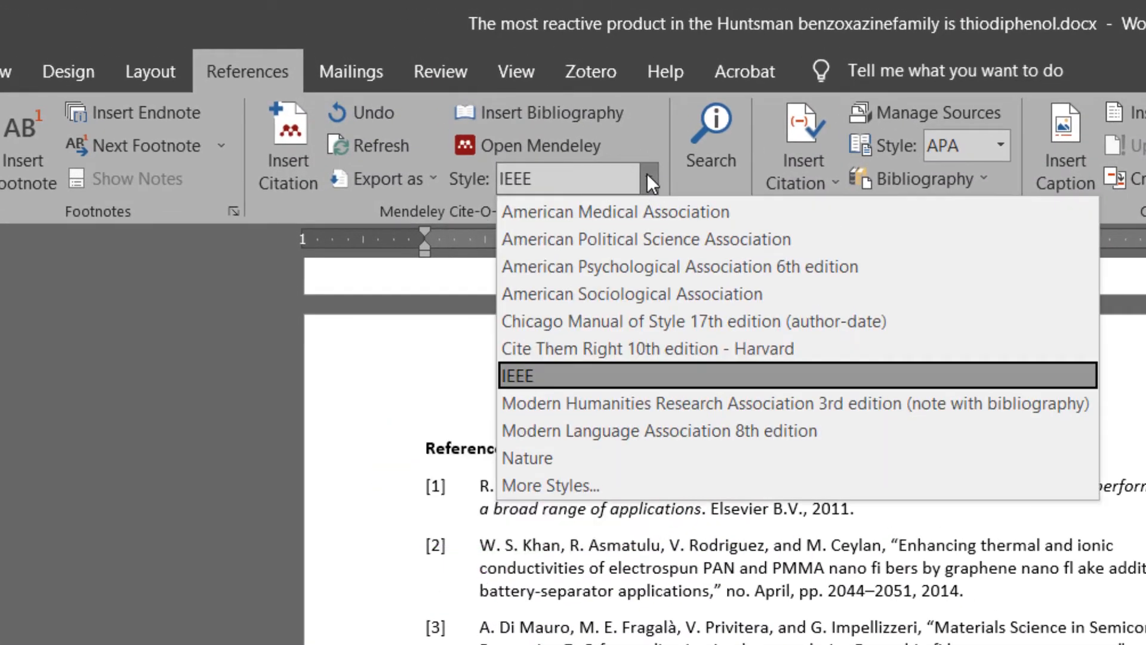
left_click(632, 266)
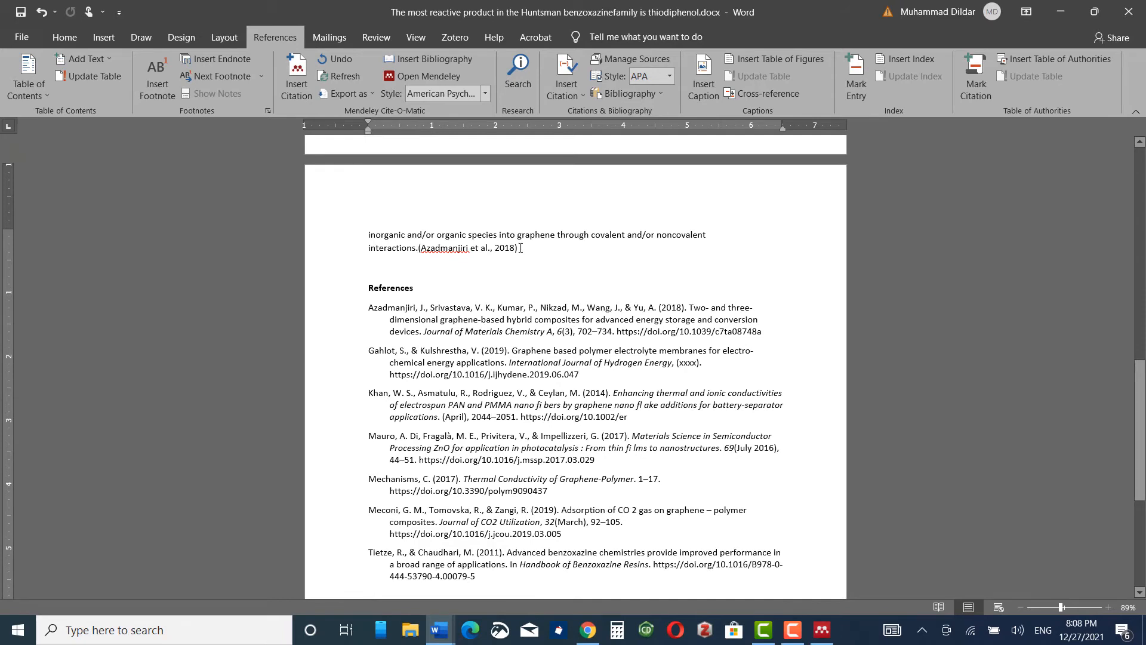
Step: Look up more Mendeley citation styles and review the reference list through to its last entry
left_click(485, 93)
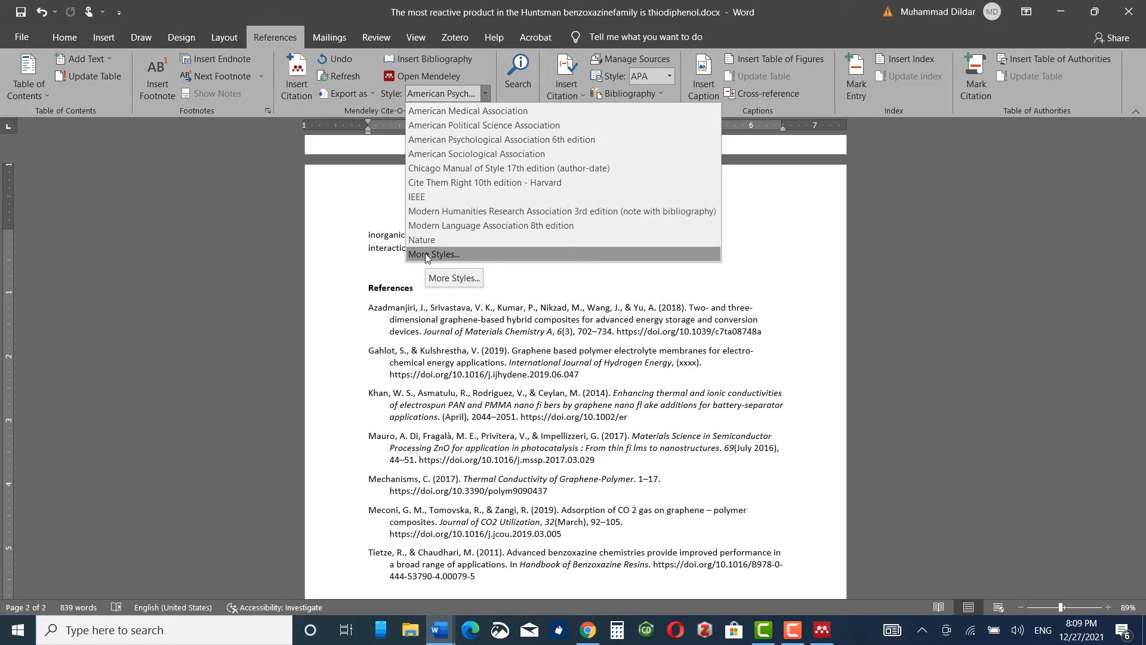
left_click(425, 253)
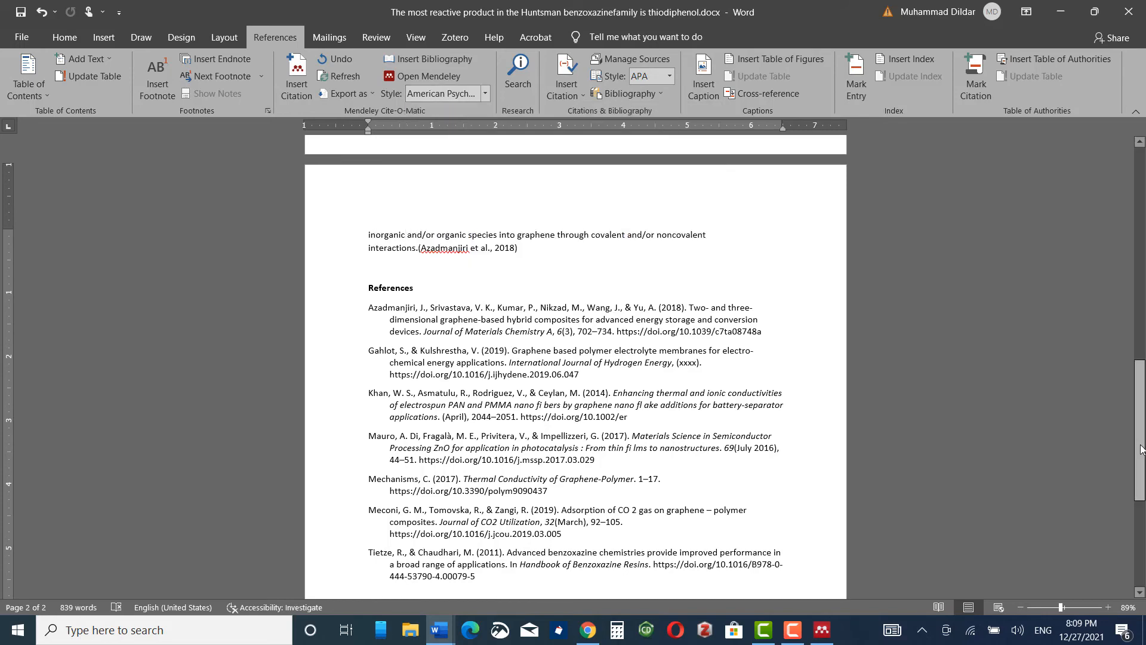
left_click_drag(1141, 451, 1141, 491)
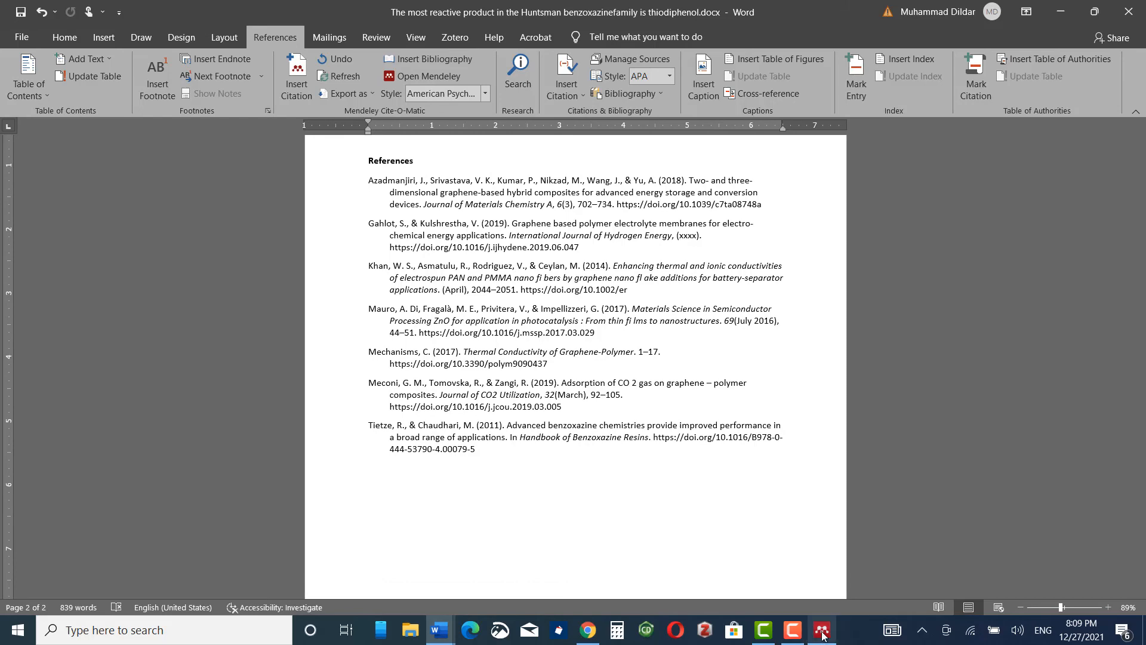
left_click(824, 634)
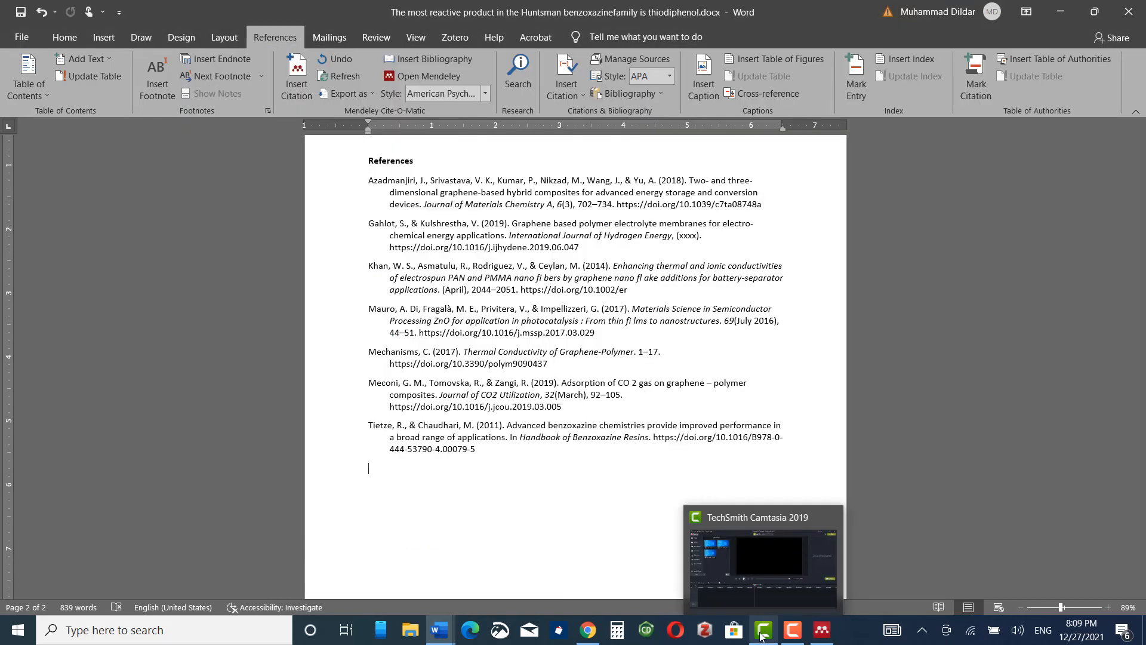